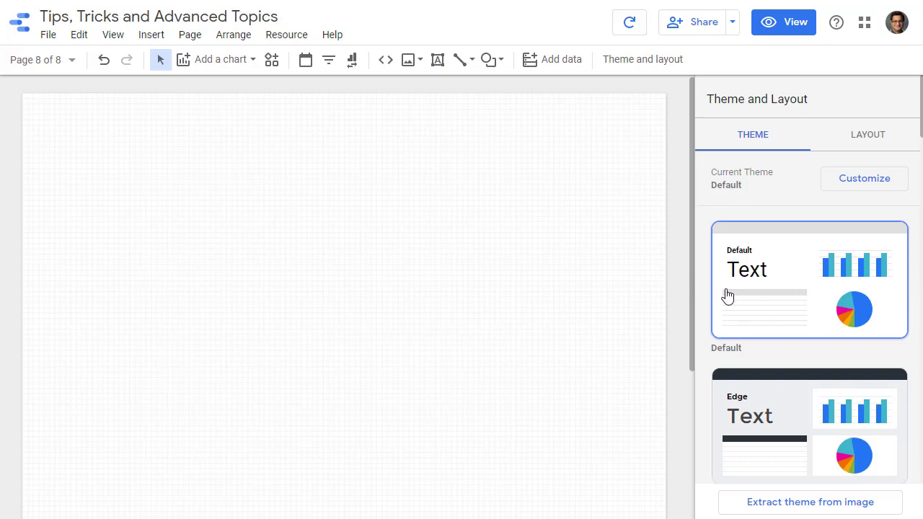
# Browse the built-in themes and reveal the Upload from computer and By URL image options
pyautogui.scroll(-1, 757, 344)
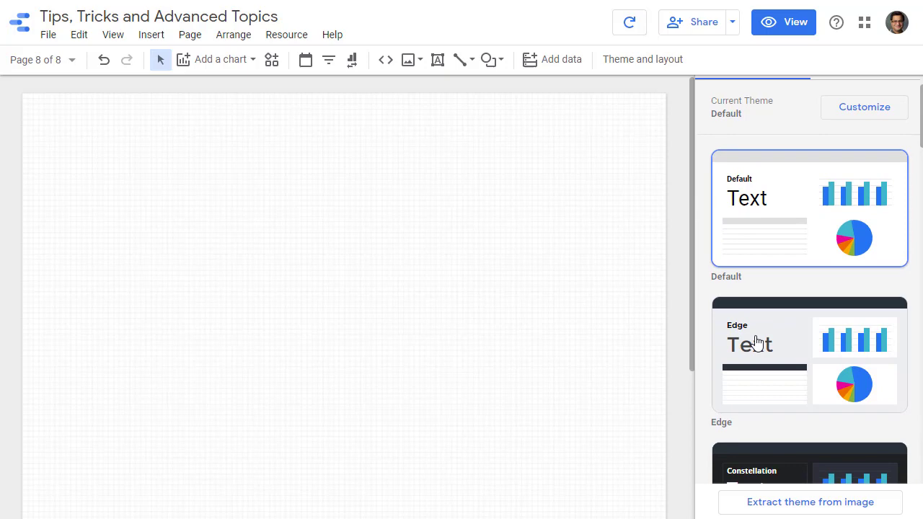
pyautogui.scroll(-3, 756, 343)
pyautogui.scroll(-1, 762, 396)
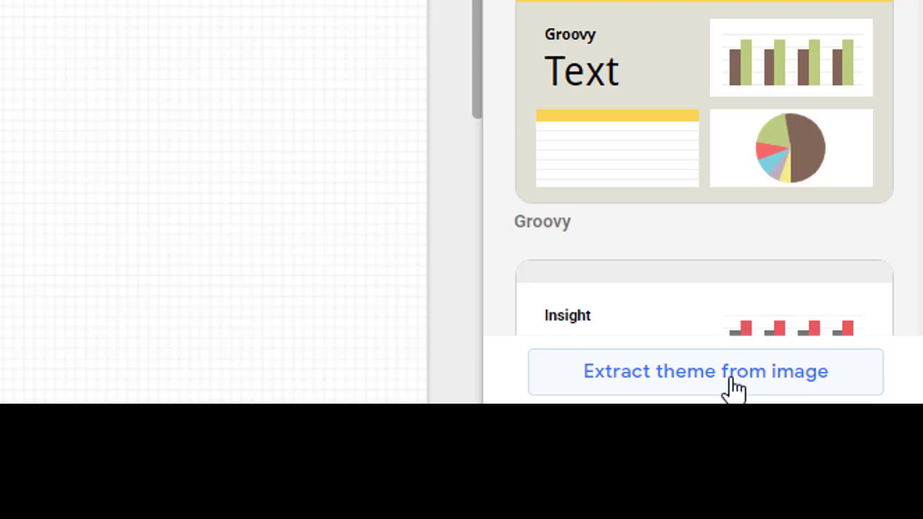
pyautogui.click(727, 383)
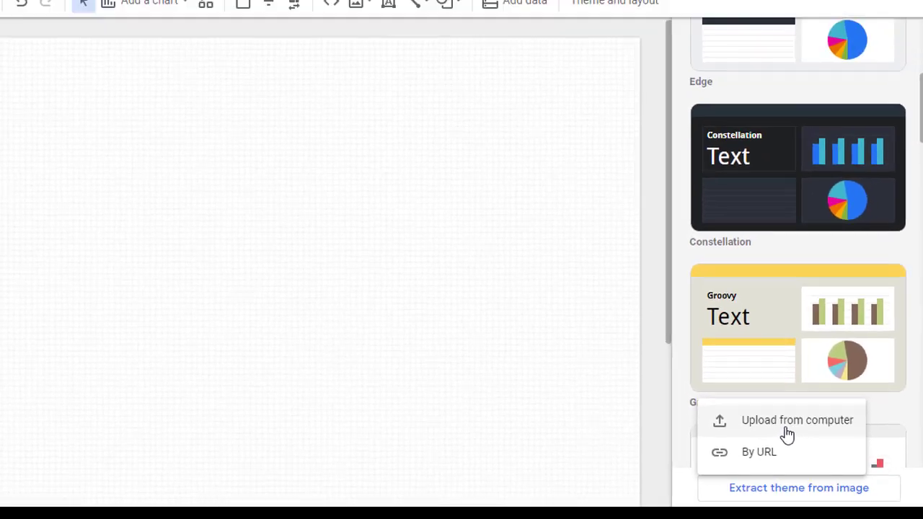
# Upload larch-163340_1280 from the Downloads folder as the theme source image
pyautogui.click(786, 429)
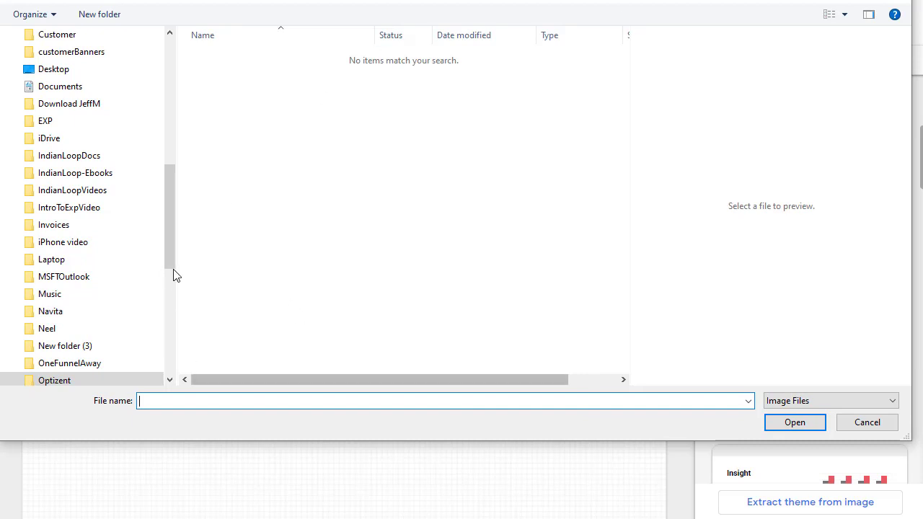
pyautogui.moveTo(170, 267); pyautogui.dragTo(160, 103)
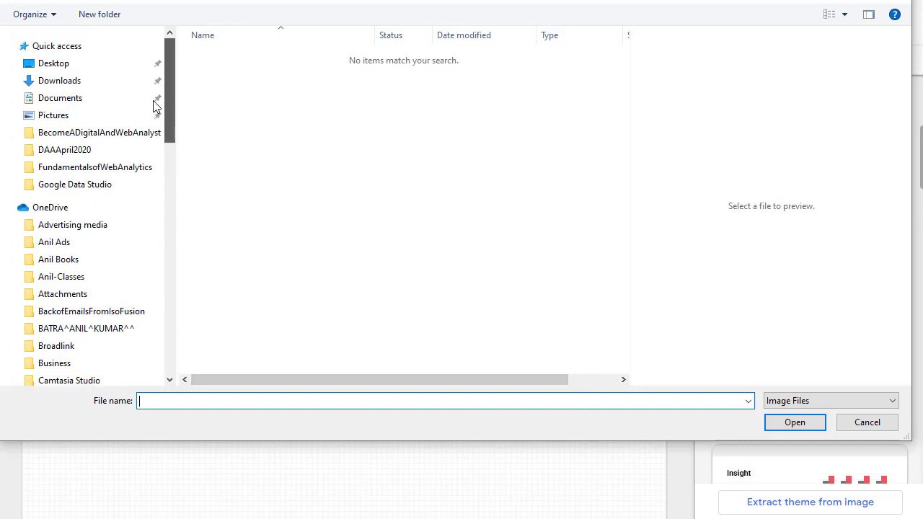
pyautogui.click(64, 85)
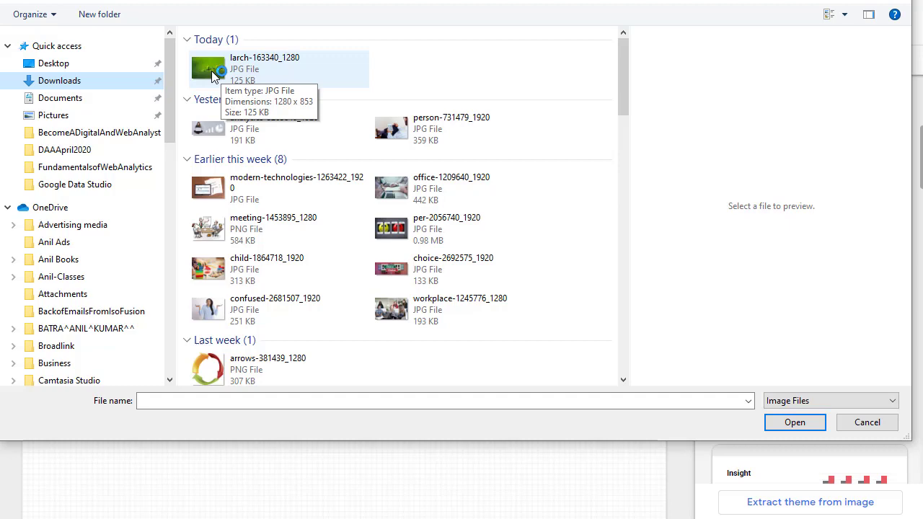
pyautogui.click(214, 74)
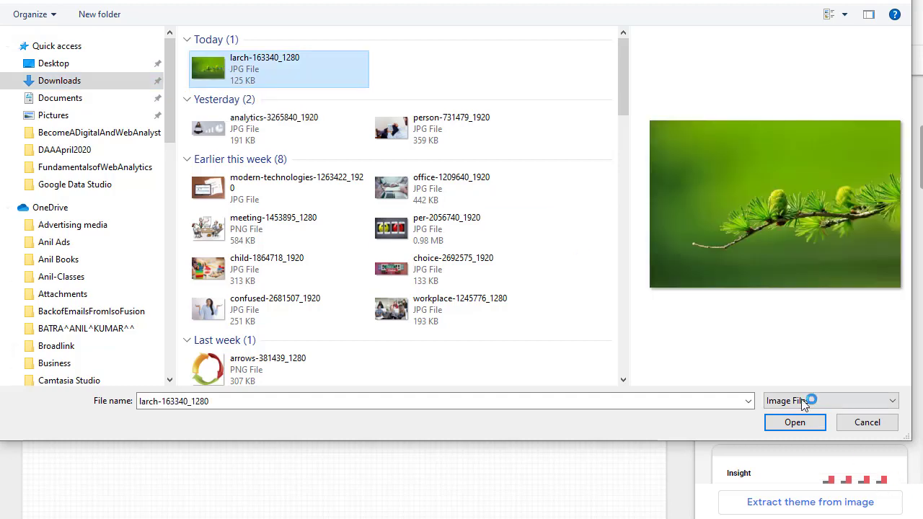
pyautogui.click(791, 428)
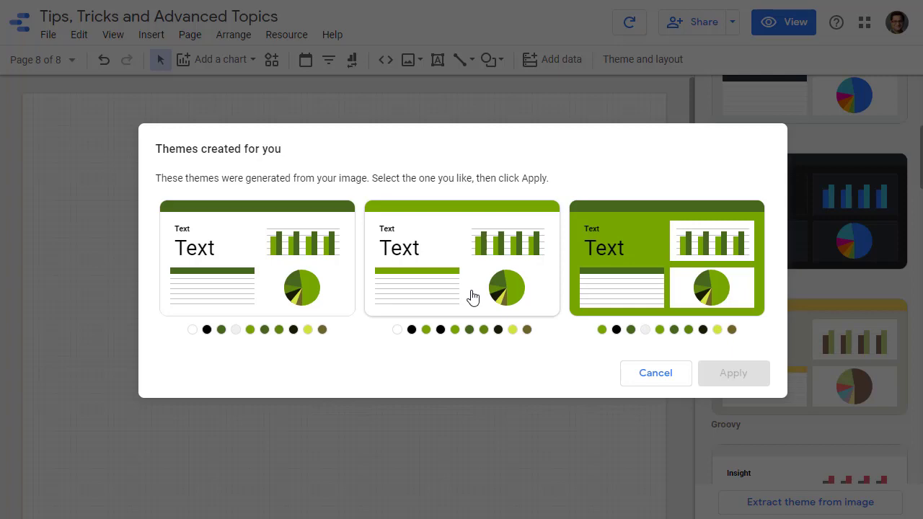
# Apply the first of the generated green themes as the report's custom theme
pyautogui.click(263, 301)
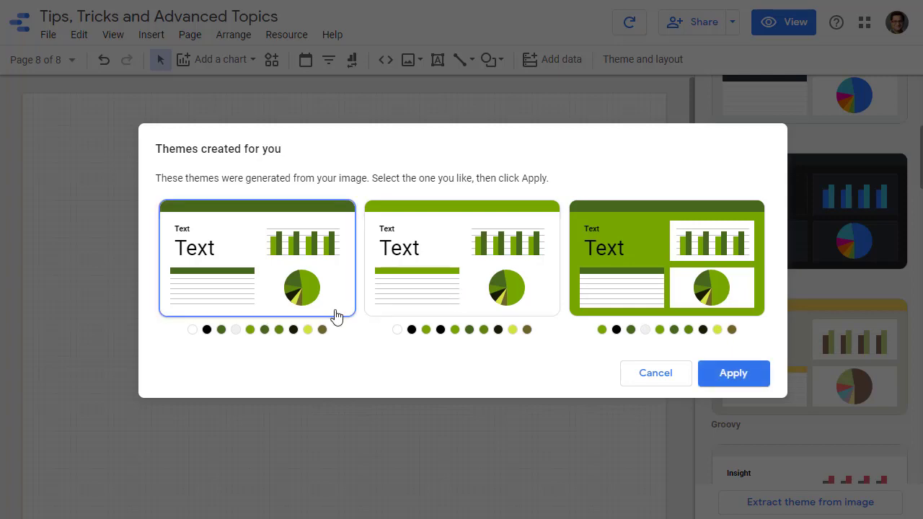
pyautogui.click(754, 373)
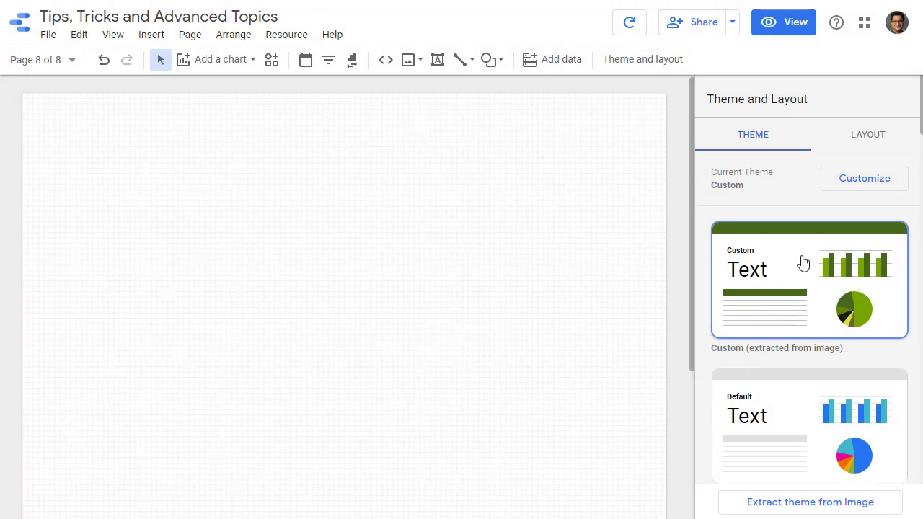
# Draw a column chart near the top left of the page
pyautogui.click(238, 64)
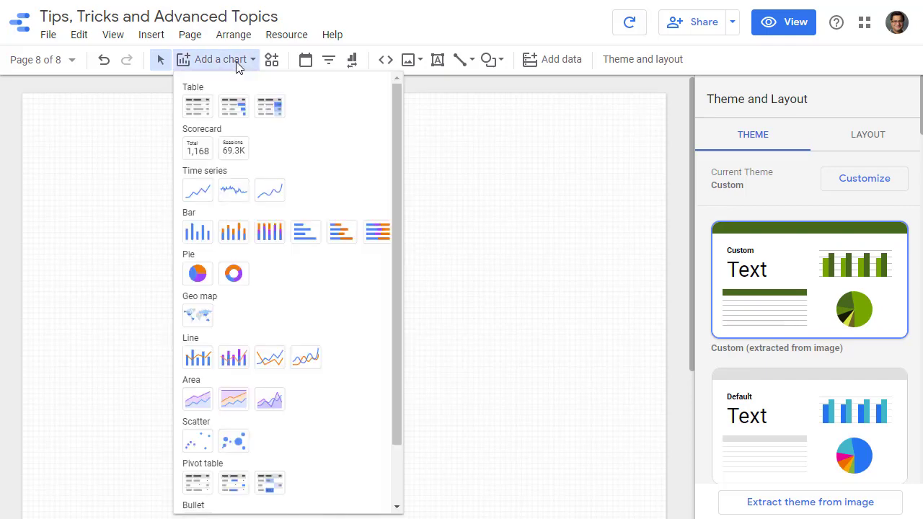
pyautogui.click(199, 232)
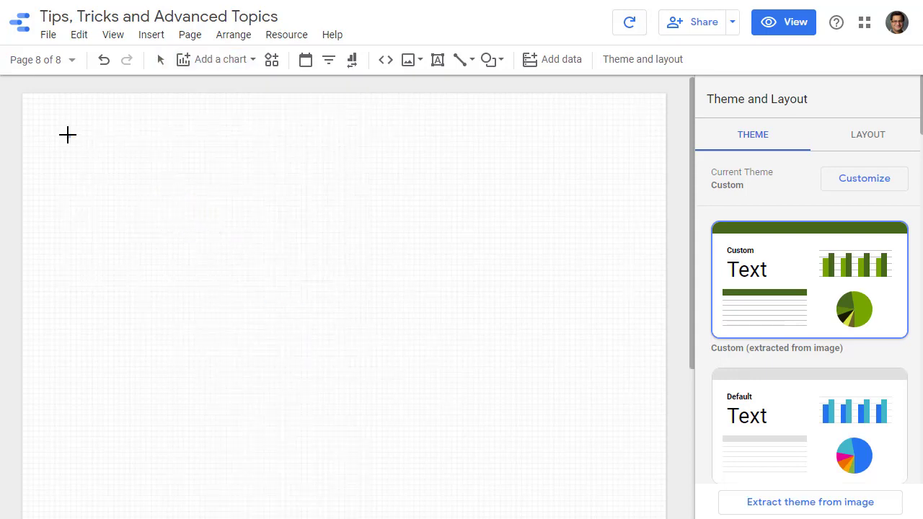
pyautogui.moveTo(67, 134); pyautogui.dragTo(272, 285)
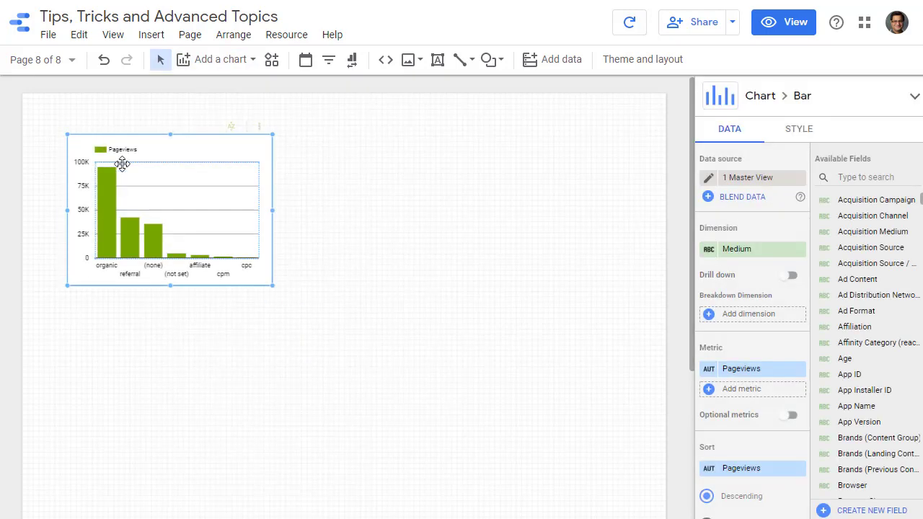
pyautogui.click(200, 110)
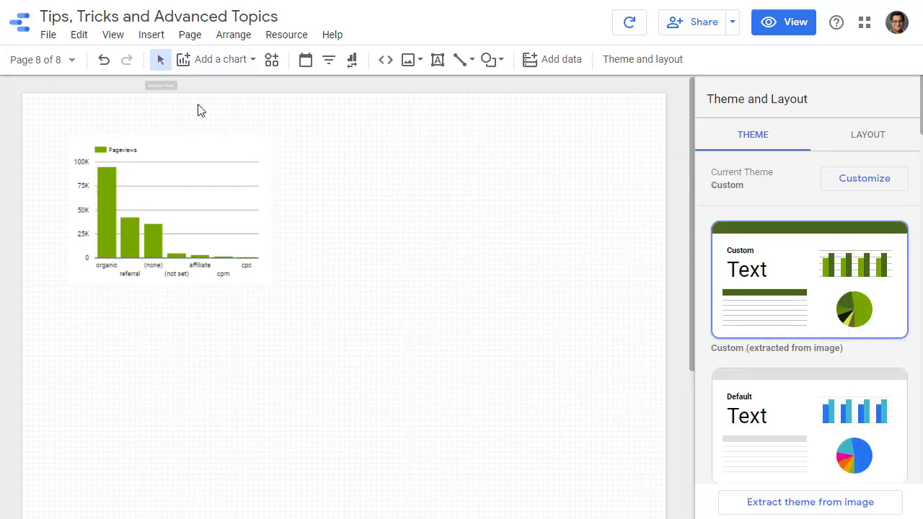
# Add a pie chart to the right of the bar chart
pyautogui.click(226, 62)
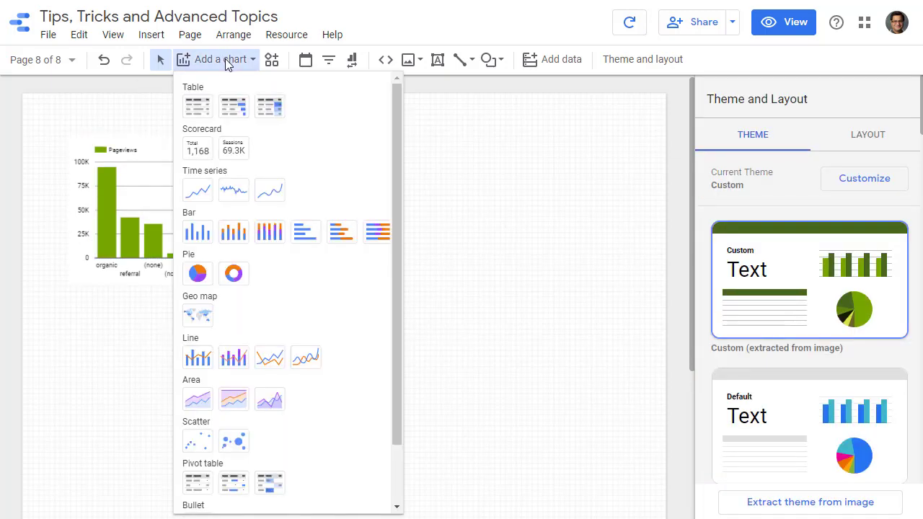
pyautogui.click(197, 274)
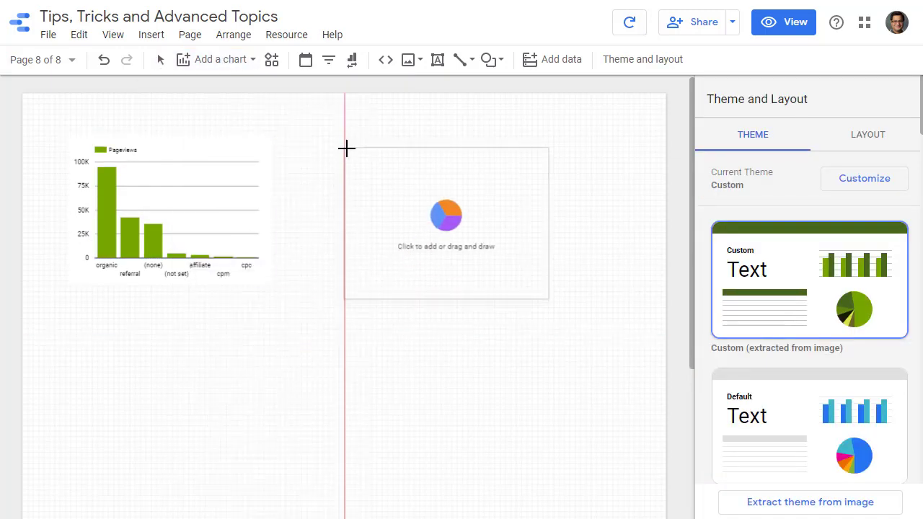
pyautogui.click(346, 149)
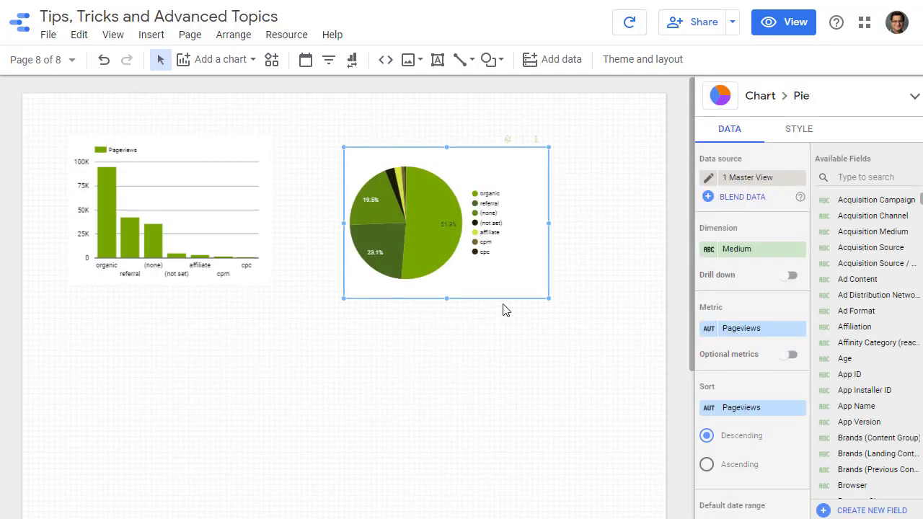
# Place a geo map below the bar chart
pyautogui.click(222, 62)
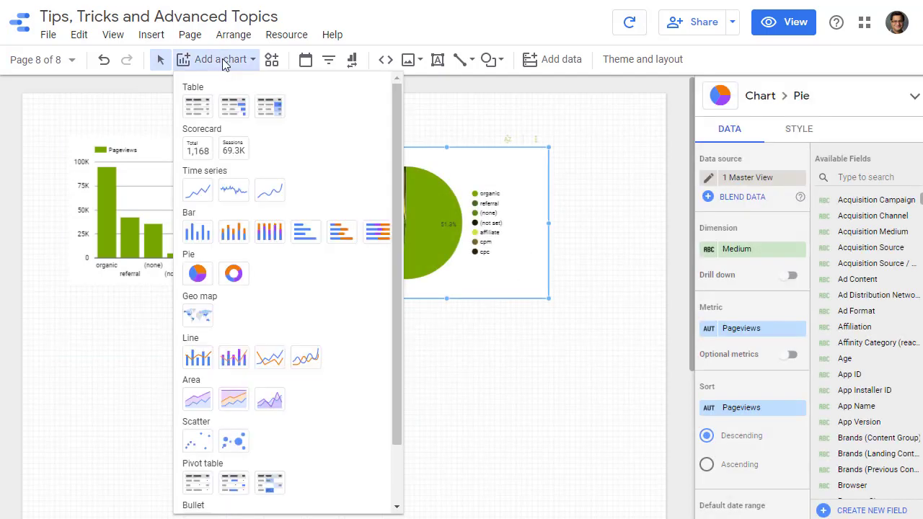
pyautogui.click(198, 315)
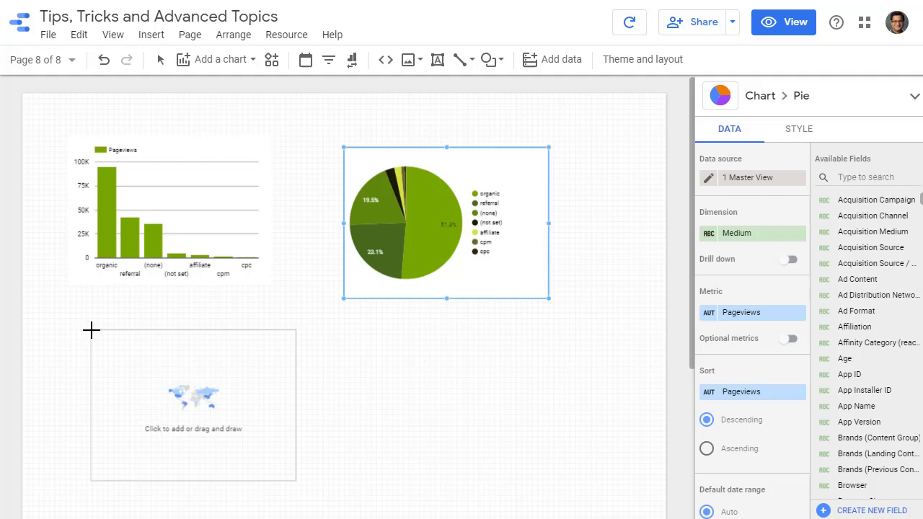
pyautogui.click(91, 330)
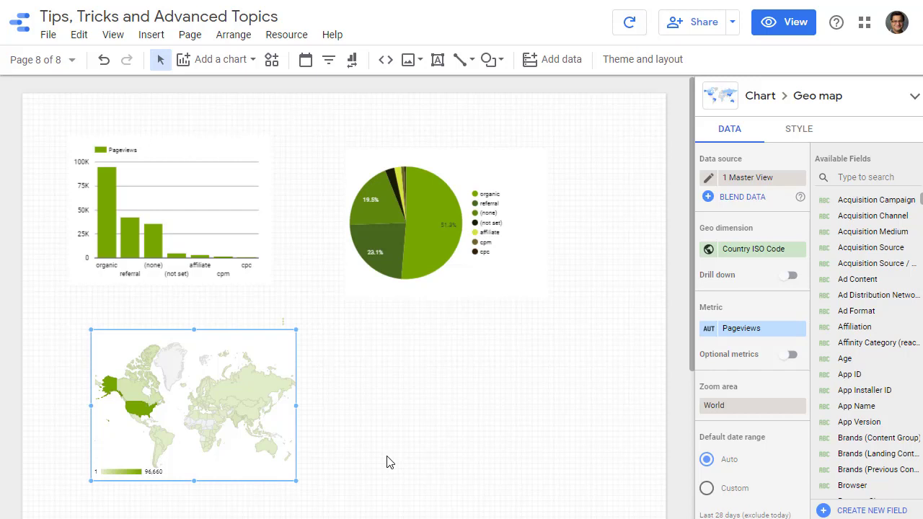
pyautogui.hotkey('ctrl', 'z')
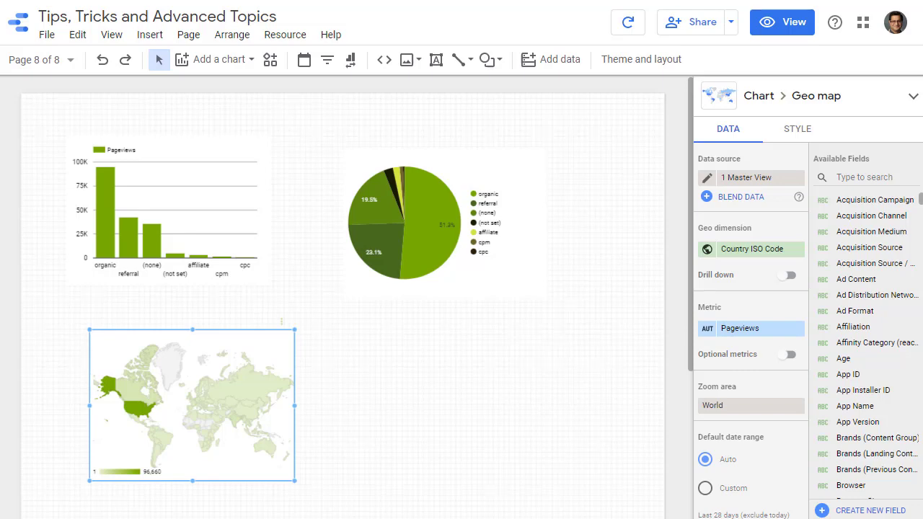
# Open the By URL prompt for extracting a theme from an image in Theme and layout
pyautogui.click(639, 70)
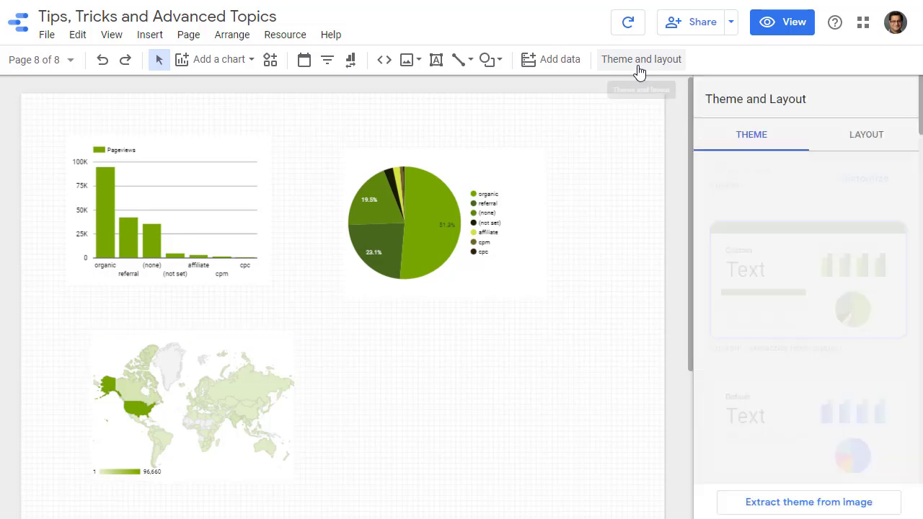
pyautogui.click(788, 509)
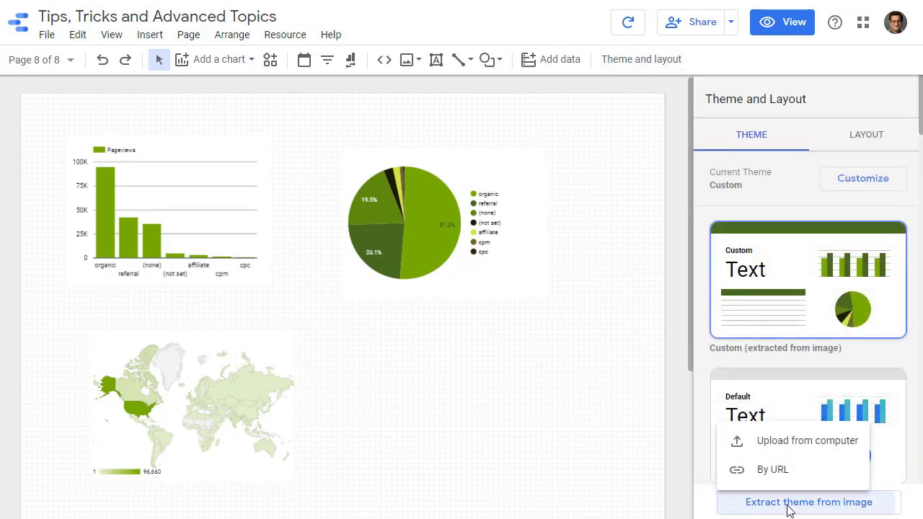
pyautogui.click(770, 470)
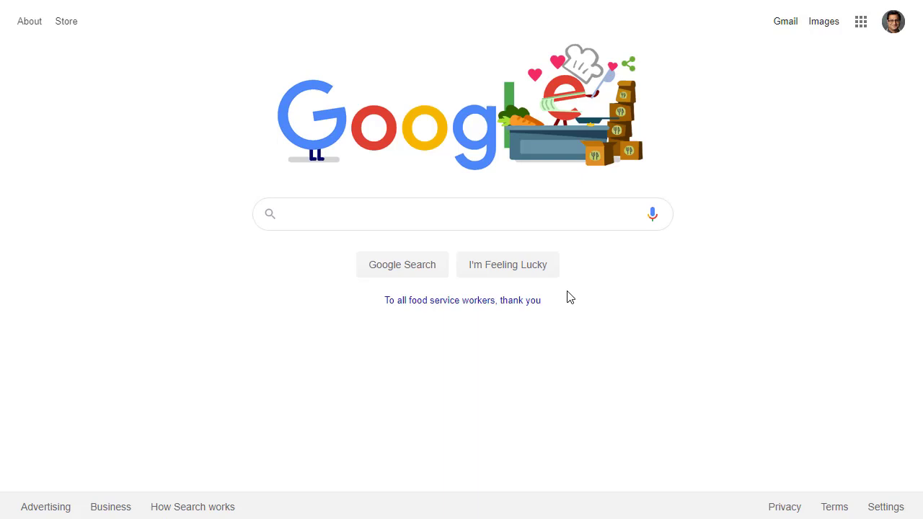
# Search Google for 'coca cola logo'
pyautogui.click(404, 215)
pyautogui.write('co')
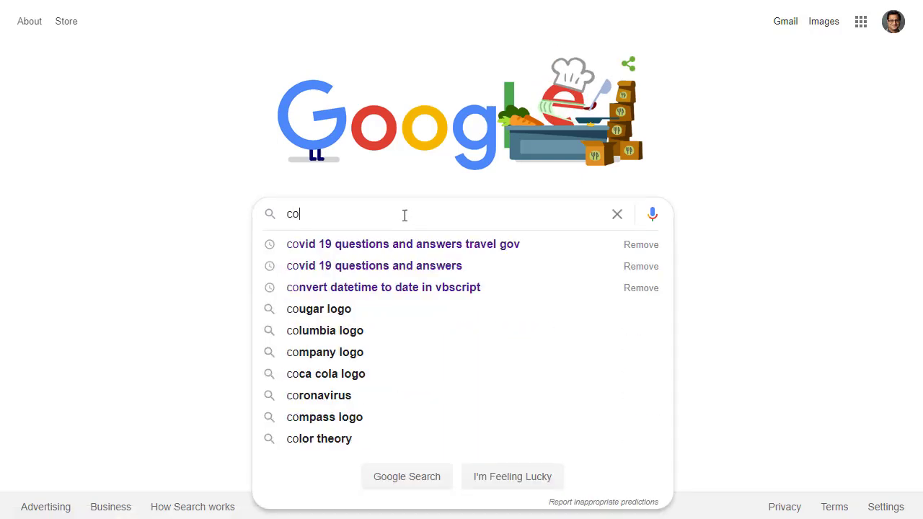
pyautogui.write('ca c')
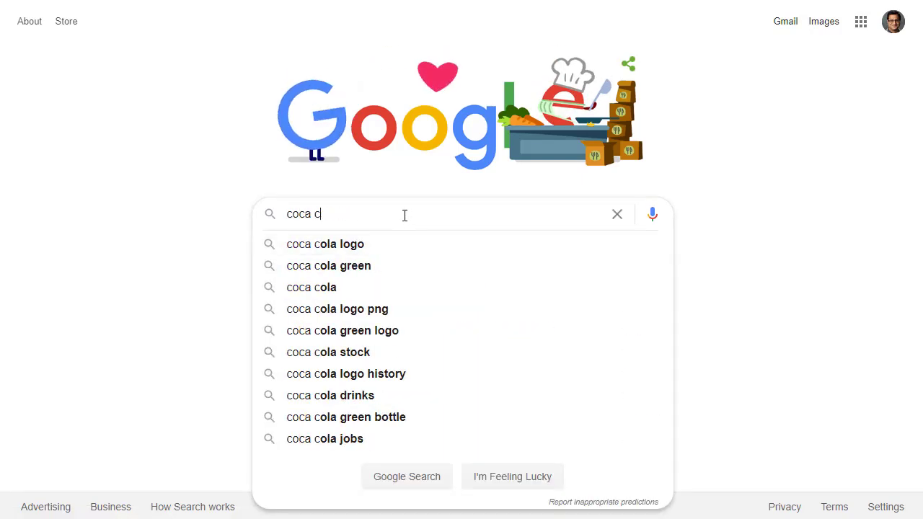
pyautogui.press('Down')
pyautogui.press('Return')
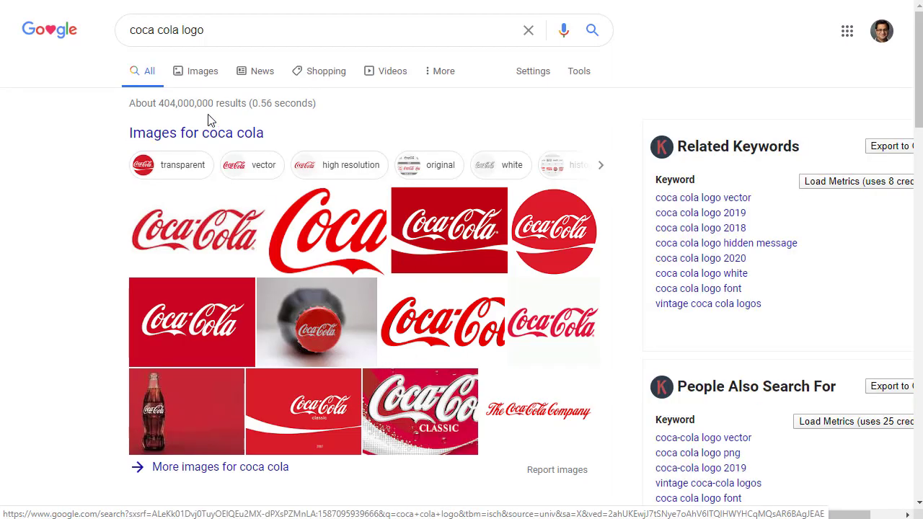
# Preview the red Behance Coca-Cola logo in image results and bring up its image options
pyautogui.click(209, 78)
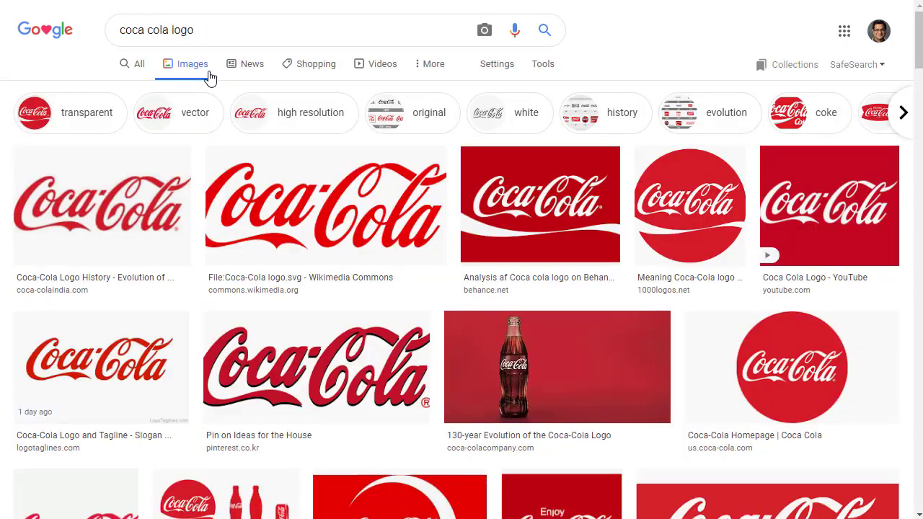
pyautogui.click(508, 194)
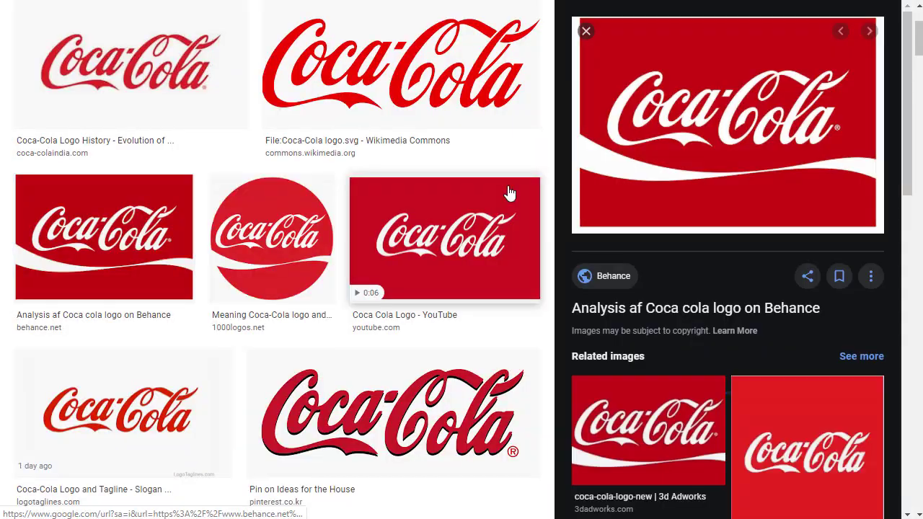
pyautogui.rightClick(711, 124)
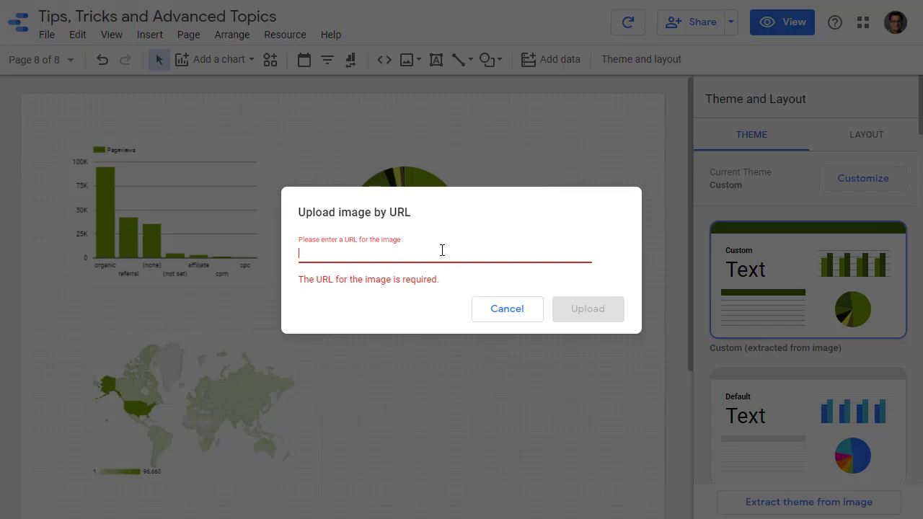
# Extract themes from the pasted Coca-Cola logo URL and apply the first white-background red theme
pyautogui.hotkey('ctrl', 'v')
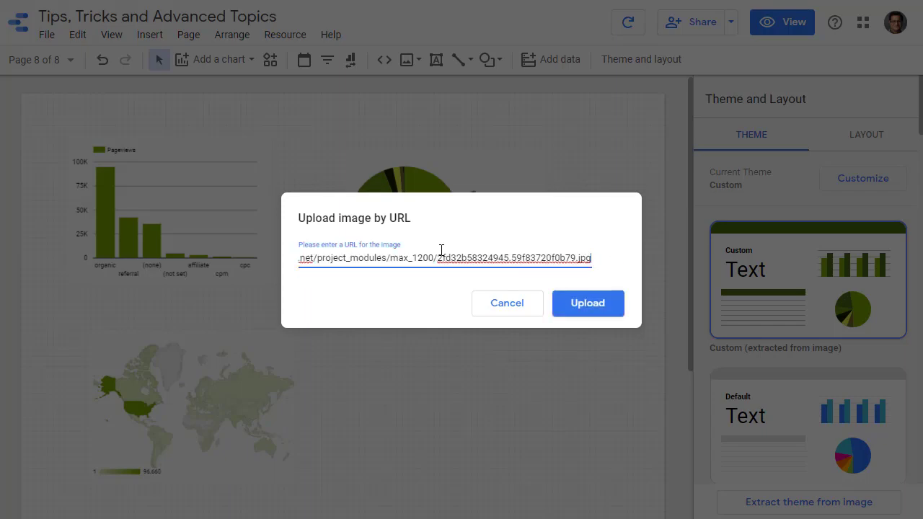
pyautogui.click(595, 312)
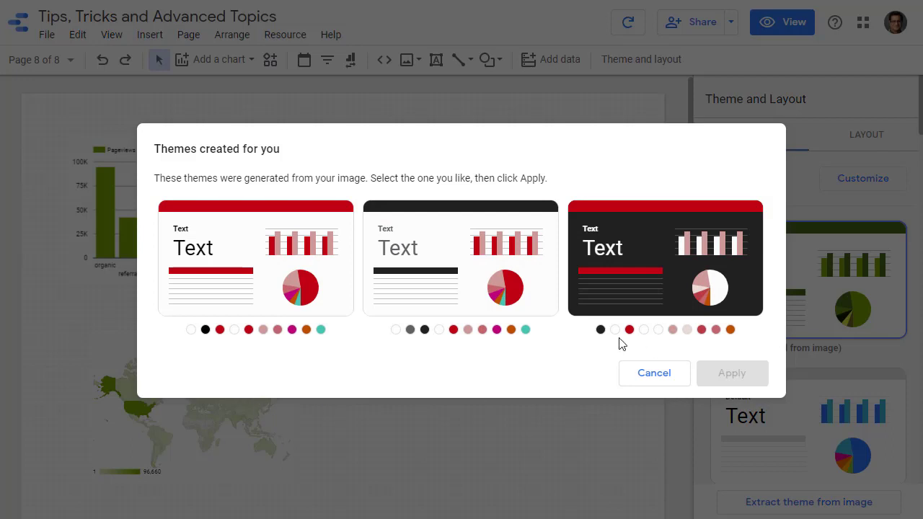
pyautogui.click(233, 298)
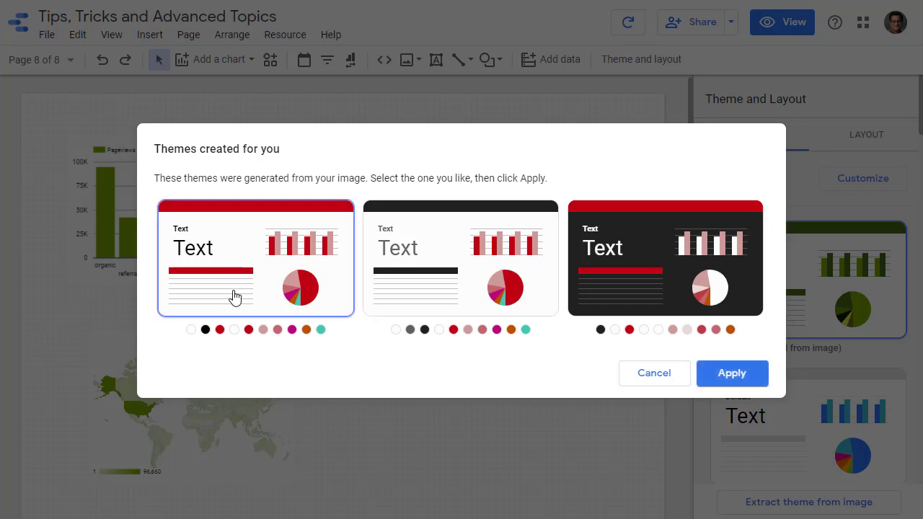
pyautogui.click(750, 379)
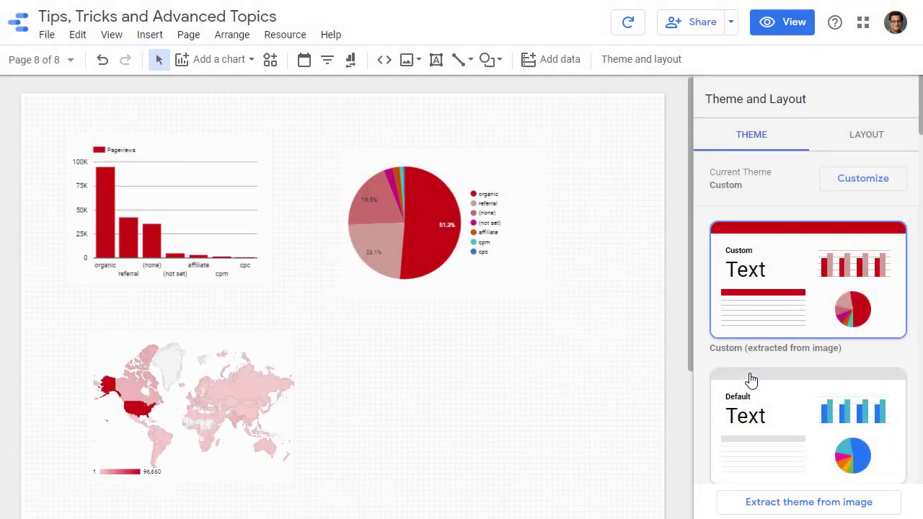